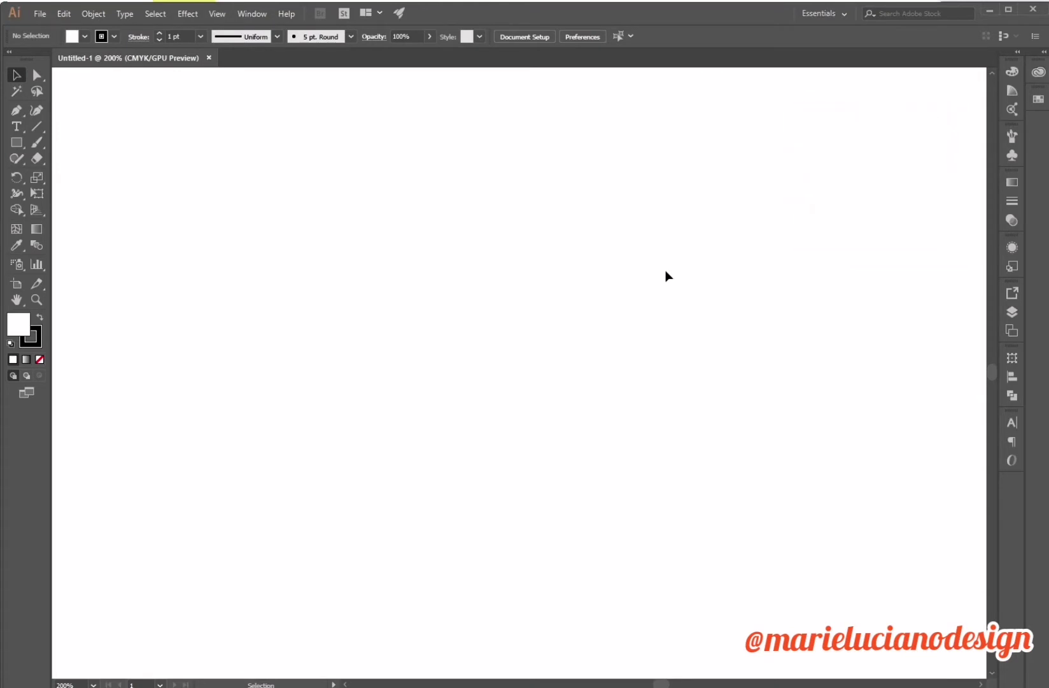
Step: Draw a large circle about 7.6 cm wide with the Ellipse Tool
{"action": "left_click", "coordinate": [16, 142]}
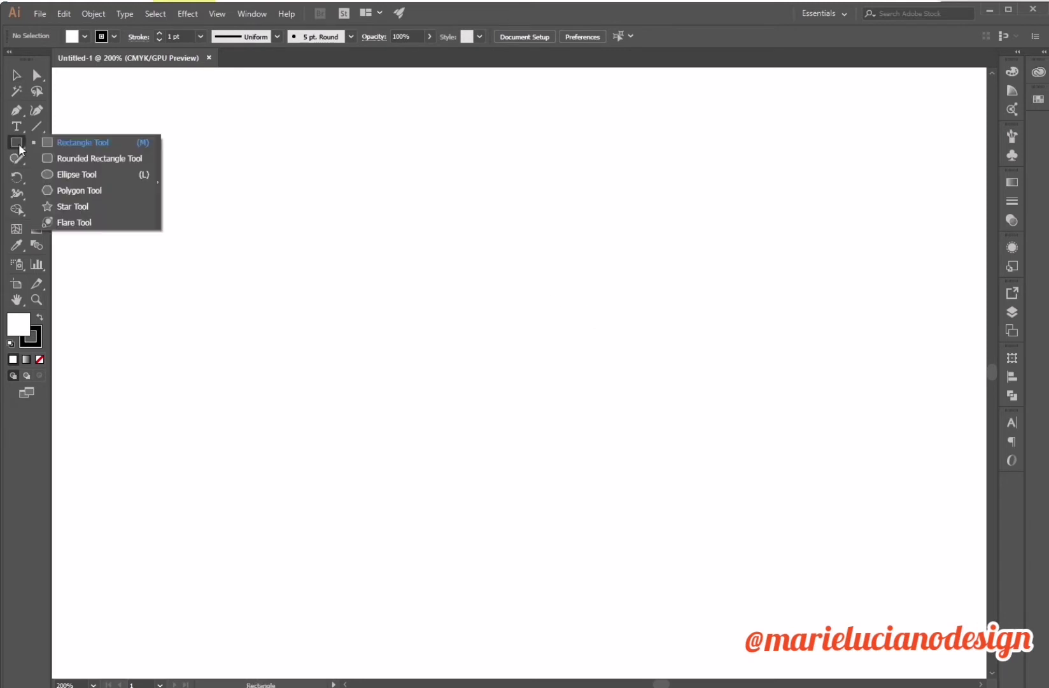
{"action": "left_click", "coordinate": [76, 174]}
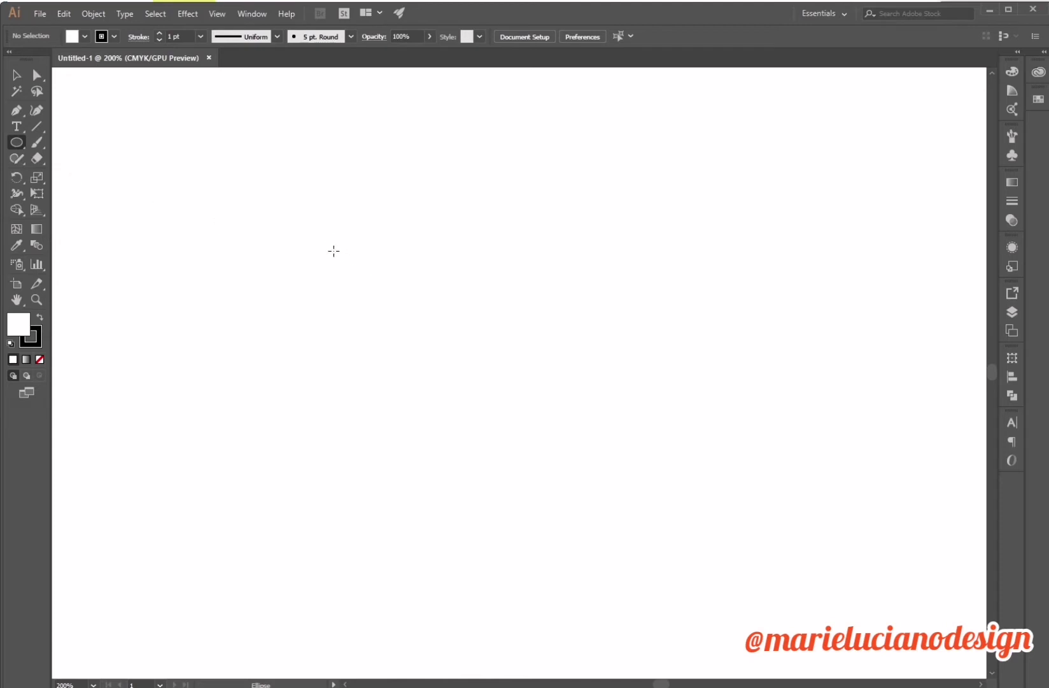
{"action": "mouse_move", "coordinate": [334, 251]}
{"action": "left_mouse_down"}
{"action": "mouse_move", "coordinate": [617, 469]}
{"action": "mouse_move", "coordinate": [602, 465]}
{"action": "left_mouse_up"}
Step: Move the circle to the artboard centre and give it no fill
{"action": "key", "text": "v"}
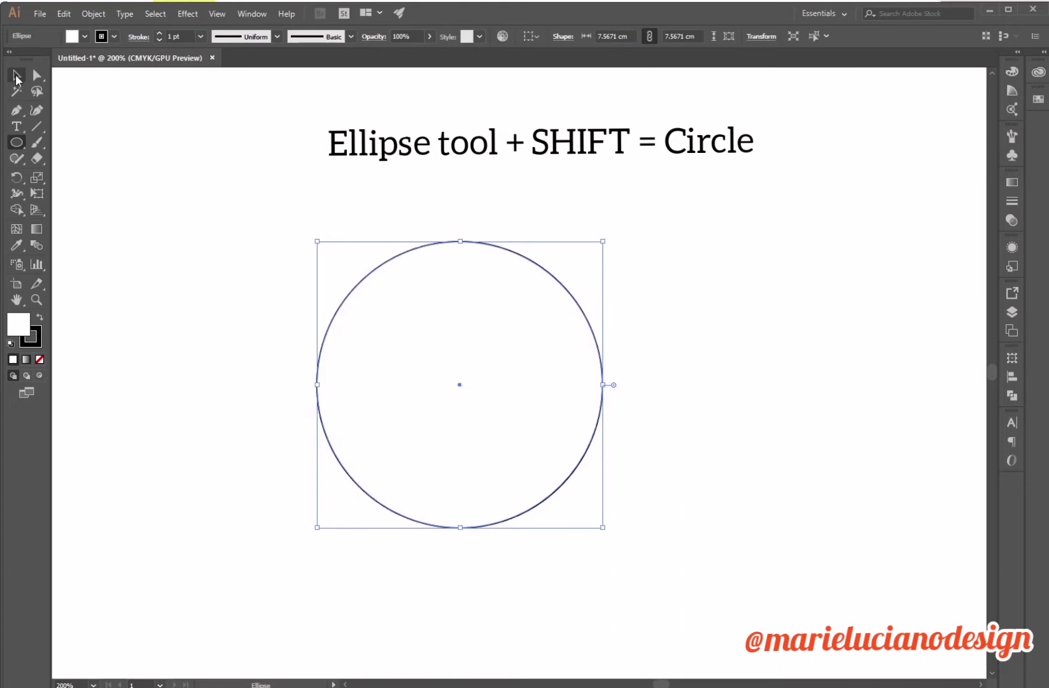
{"action": "mouse_move", "coordinate": [484, 258]}
{"action": "left_mouse_down"}
{"action": "mouse_move", "coordinate": [580, 245]}
{"action": "mouse_move", "coordinate": [554, 245]}
{"action": "left_mouse_up"}
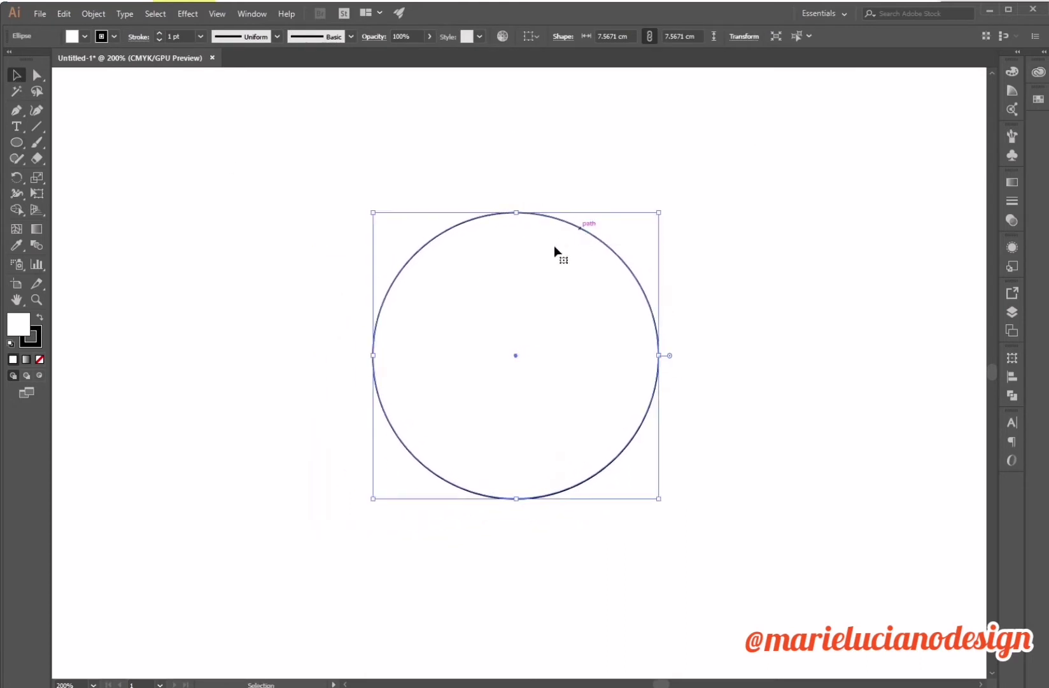
{"action": "left_click", "coordinate": [40, 358]}
{"action": "left_click", "coordinate": [333, 234]}
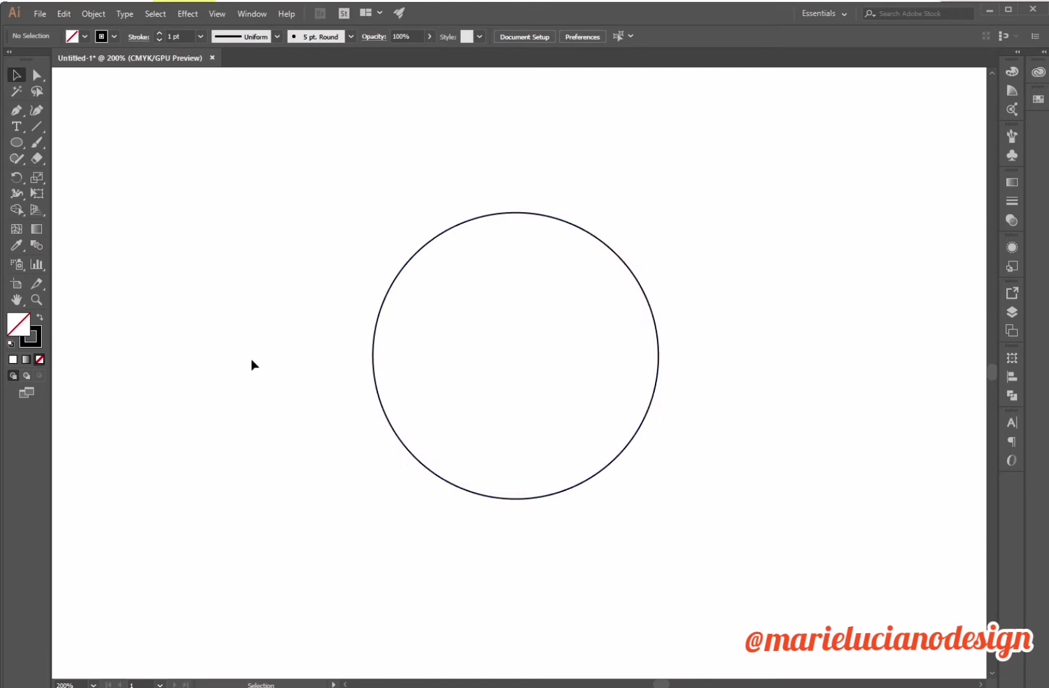
Step: Draw a small circle about 3.5 cm wide, centred on the big circle's left edge
{"action": "left_click", "coordinate": [18, 142]}
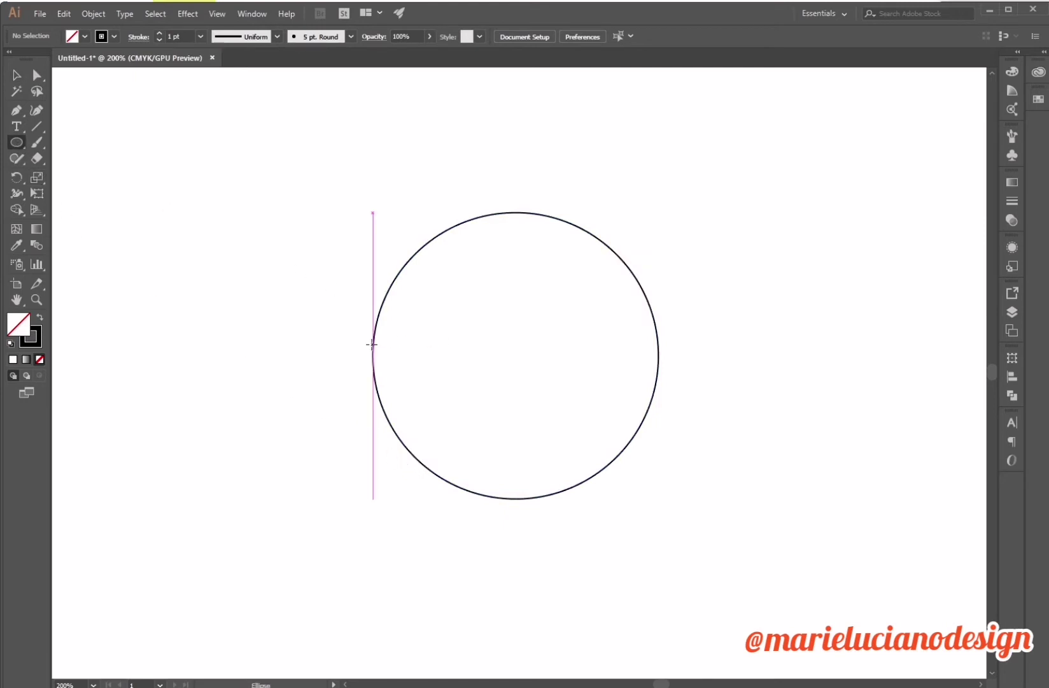
{"action": "left_click_drag", "start_coordinate": [374, 346], "coordinate": [321, 268]}
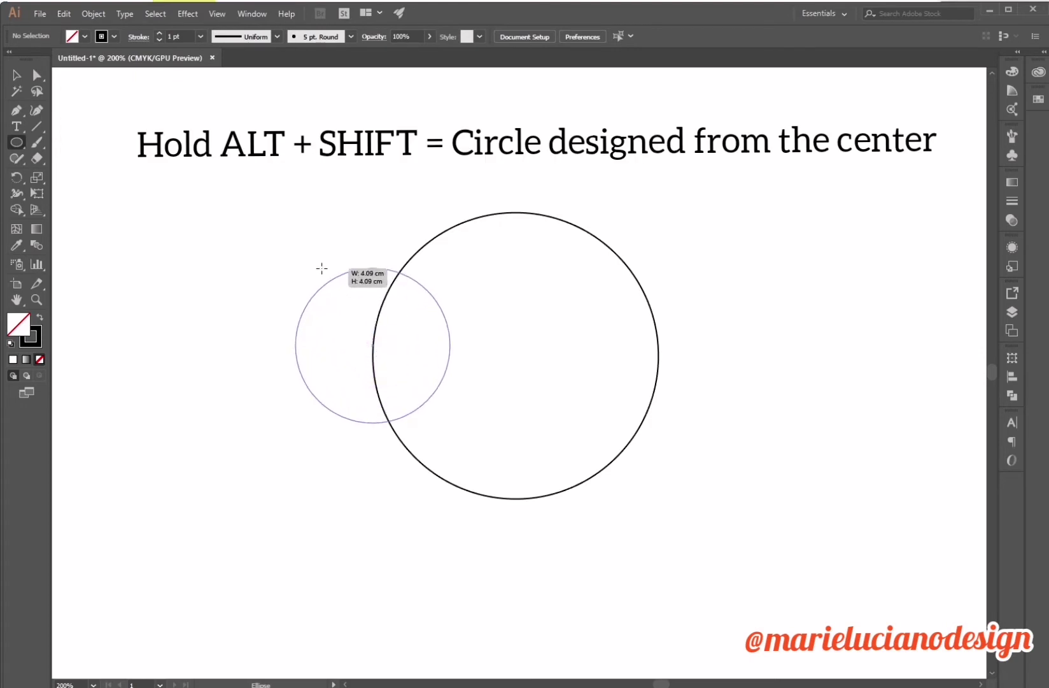
{"action": "left_click_drag", "start_coordinate": [322, 269], "coordinate": [325, 280]}
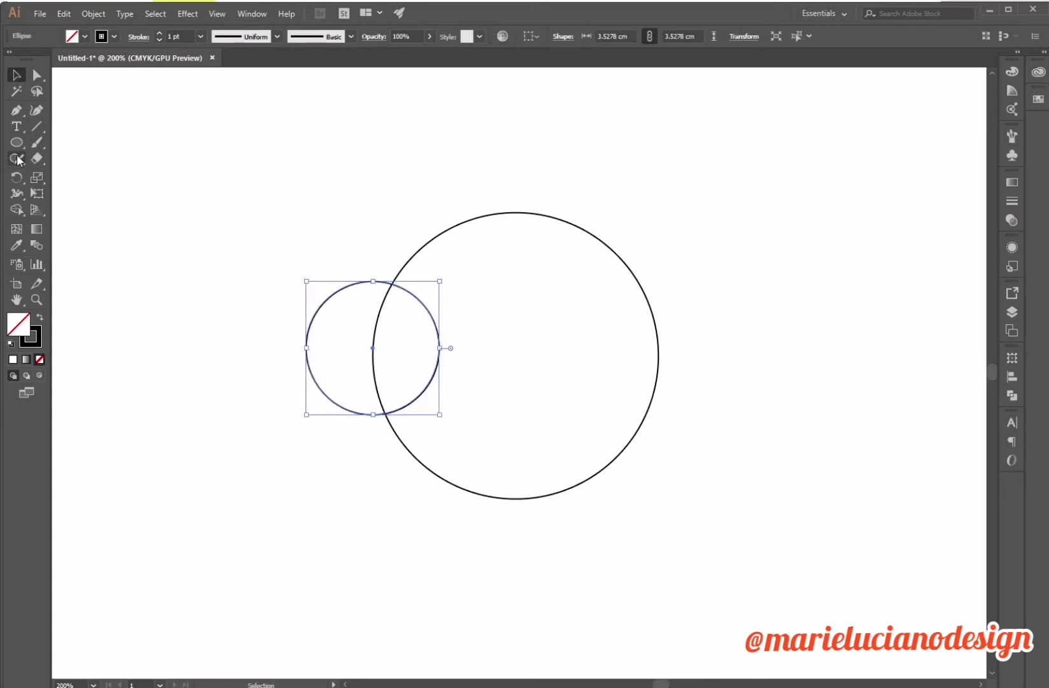
{"action": "key", "text": "v"}
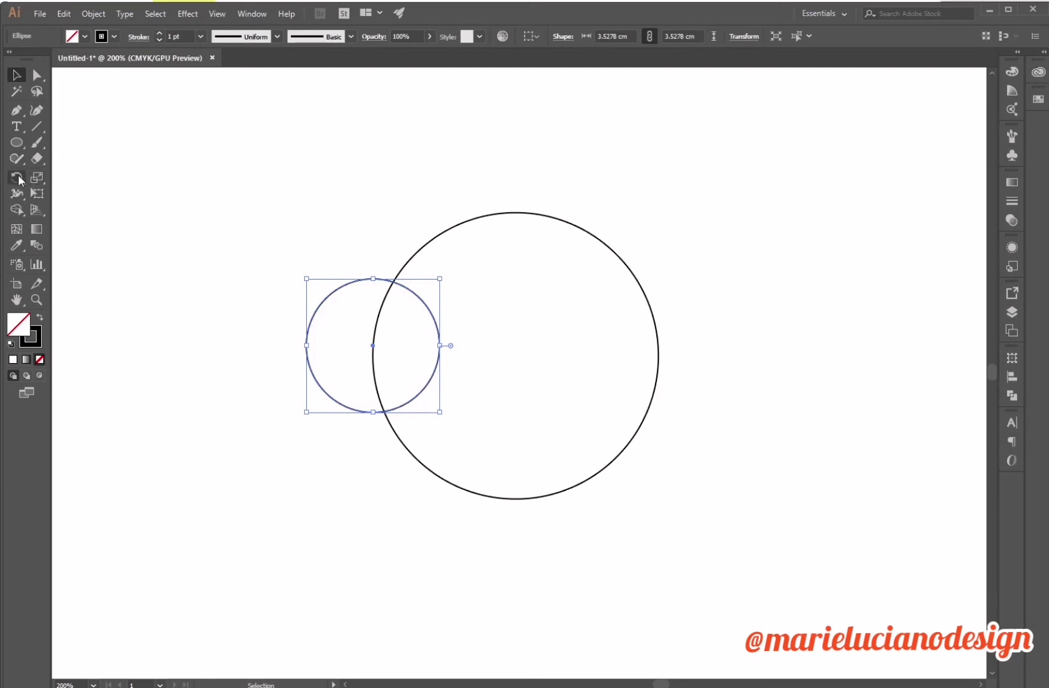
Step: Make a copy of the small circle rotated 6° around the big circle's centre
{"action": "left_click", "coordinate": [18, 177]}
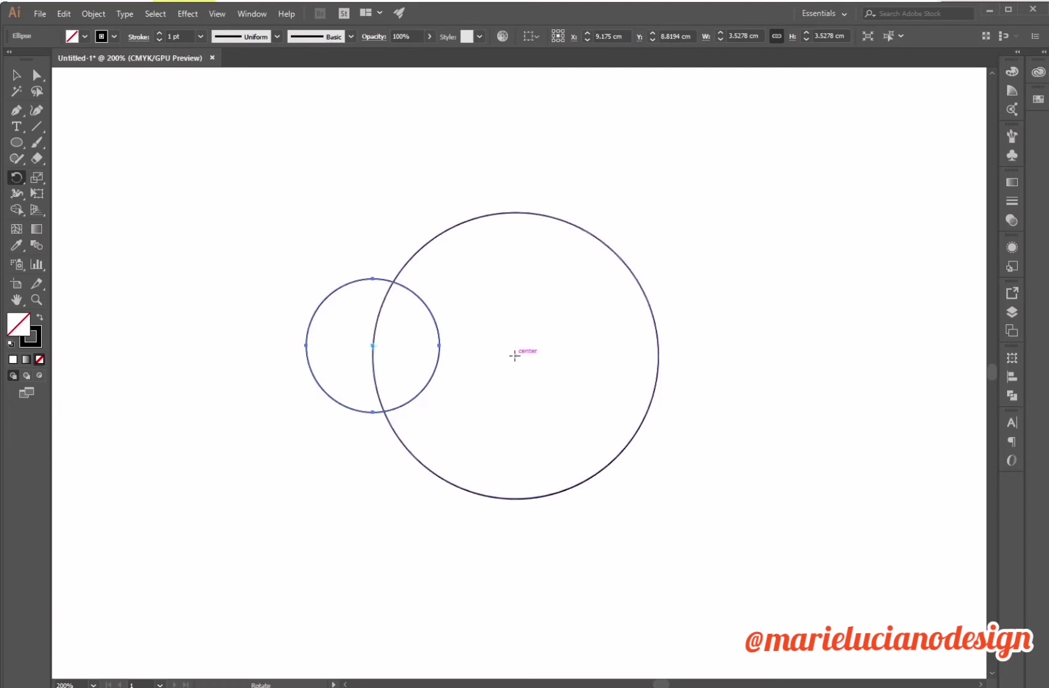
{"action": "left_click", "coordinate": [515, 355], "text": "alt"}
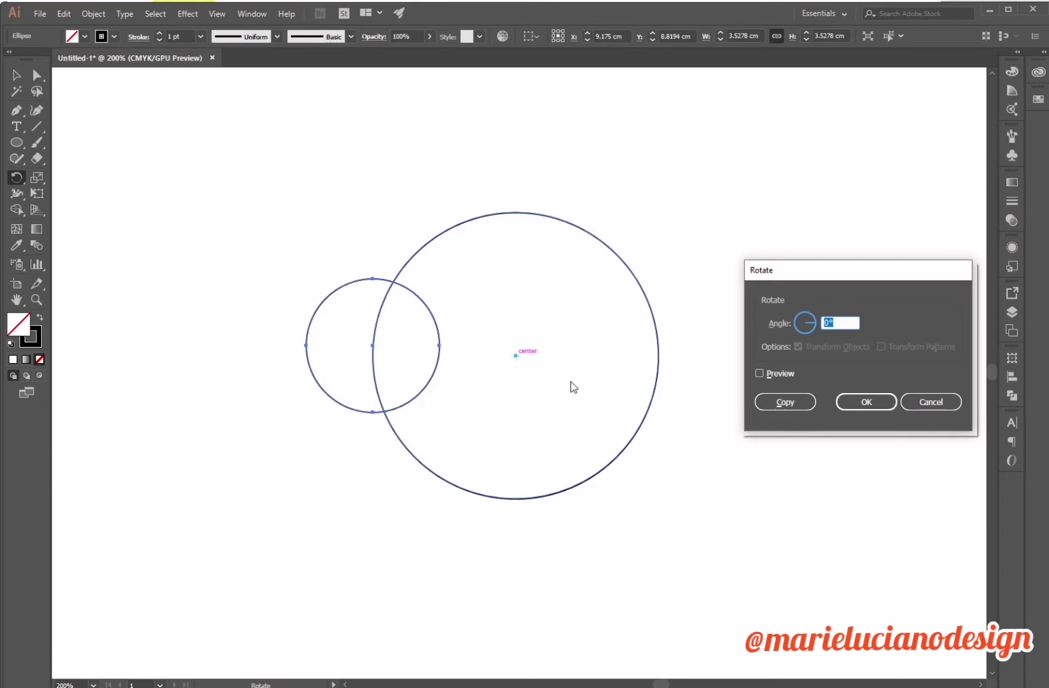
{"action": "type", "text": "6"}
{"action": "left_click", "coordinate": [760, 373]}
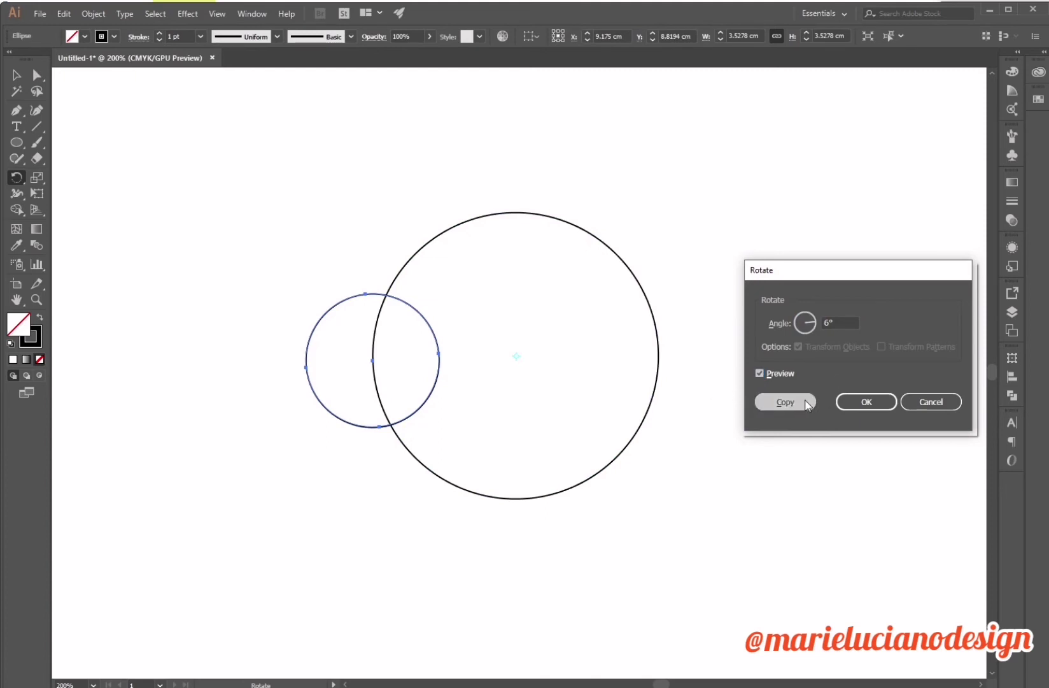
{"action": "left_click", "coordinate": [785, 401]}
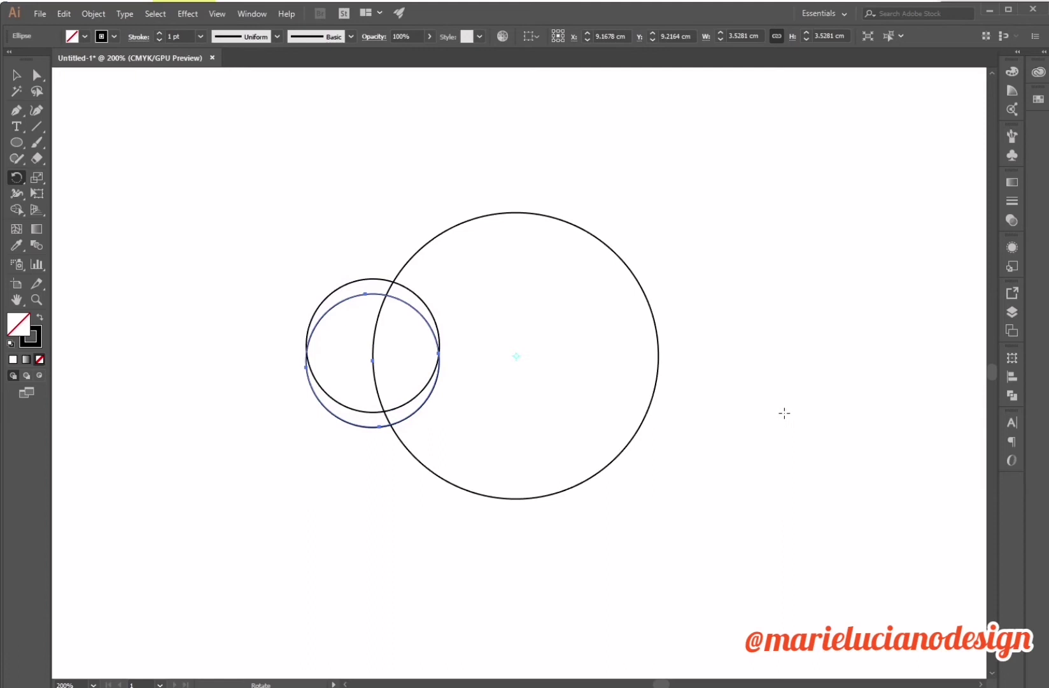
Step: Repeat the 6° rotated copy with Ctrl+D until the small circles close the ring
{"action": "key", "text": "ctrl+d"}
{"action": "key", "text": "v"}
{"action": "key", "text": "ctrl+d"}
{"action": "key", "text": "ctrl+d"}
{"action": "key", "text": "ctrl+d"}
{"action": "key", "text": "ctrl+d"}
{"action": "key", "text": "ctrl+d"}
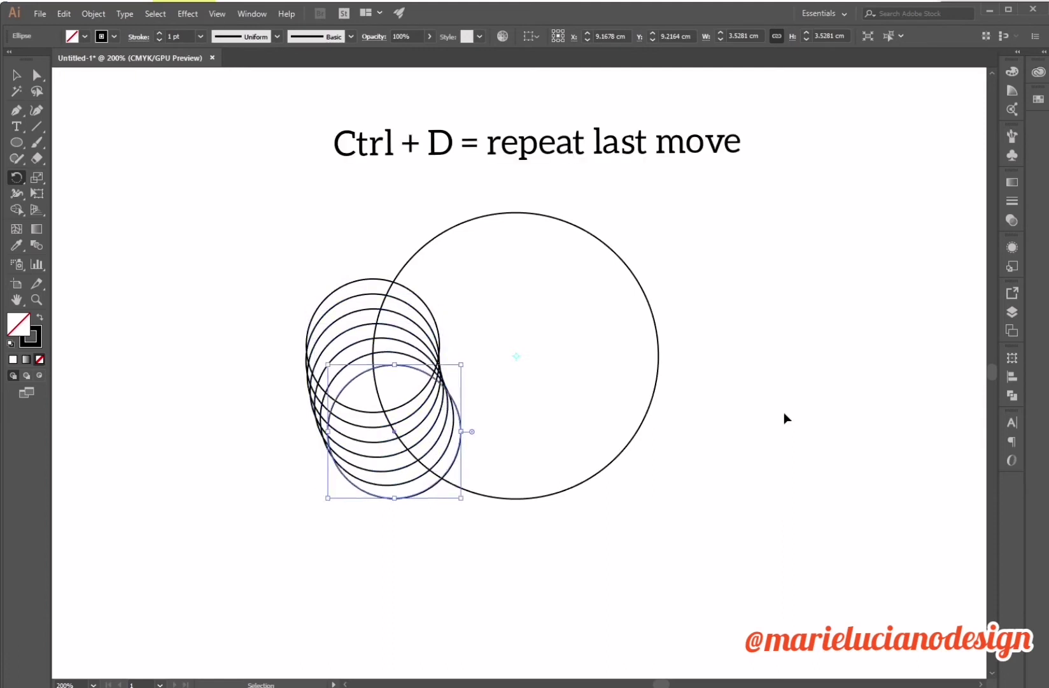
{"action": "key", "text": "ctrl+d"}
{"action": "key", "text": "ctrl+d"}
{"action": "key", "text": "ctrl+d"}
{"action": "key", "text": "ctrl+d"}
{"action": "key", "text": "ctrl+d"}
{"action": "key", "text": "ctrl+d"}
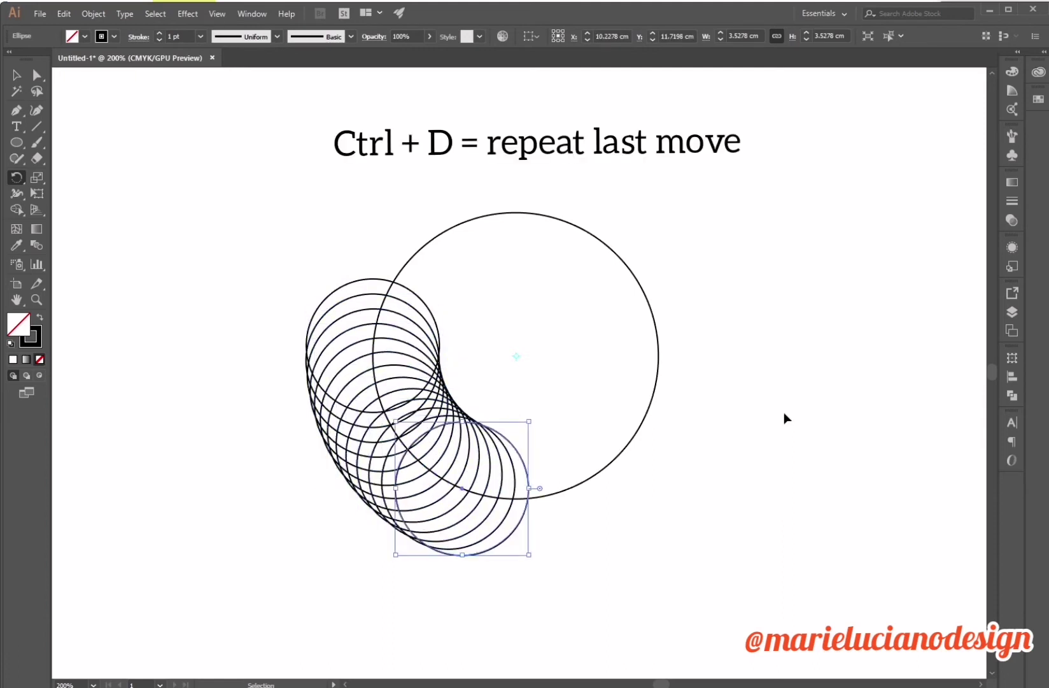
{"action": "key", "text": "ctrl+d"}
{"action": "key", "text": "ctrl+d"}
{"action": "key", "text": "ctrl+d"}
{"action": "key", "text": "ctrl+d"}
{"action": "key", "text": "ctrl+d"}
{"action": "key", "text": "ctrl+d"}
{"action": "key", "text": "ctrl+d"}
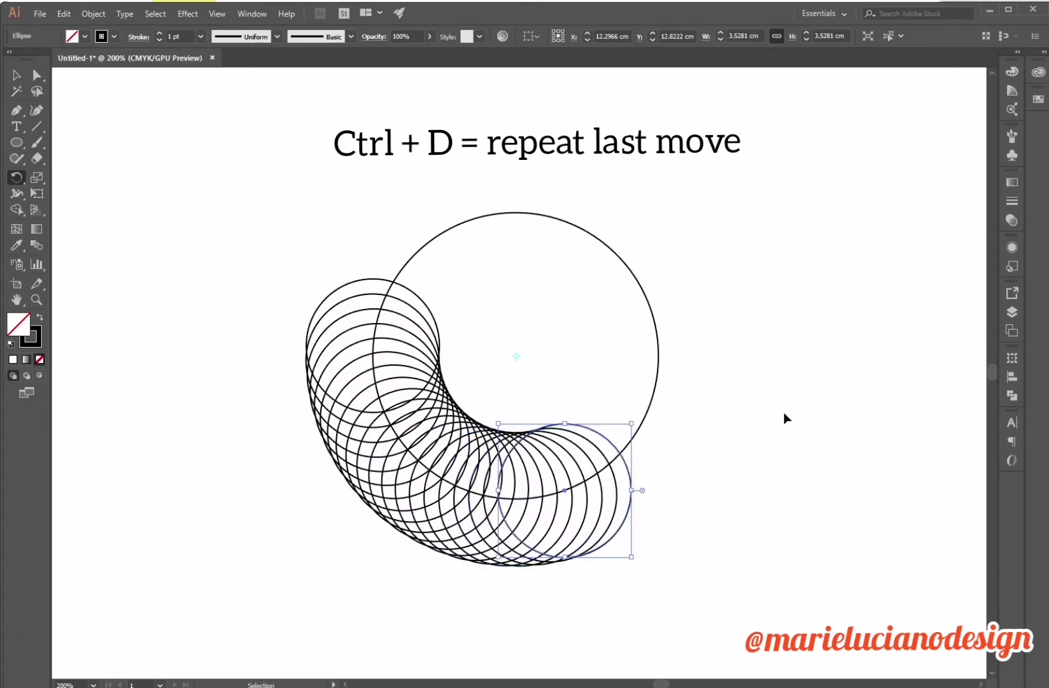
{"action": "key", "text": "ctrl+d"}
{"action": "key", "text": "ctrl+d"}
{"action": "key", "text": "ctrl+d"}
{"action": "key", "text": "ctrl+d"}
{"action": "key", "text": "ctrl+d"}
{"action": "key", "text": "ctrl+d"}
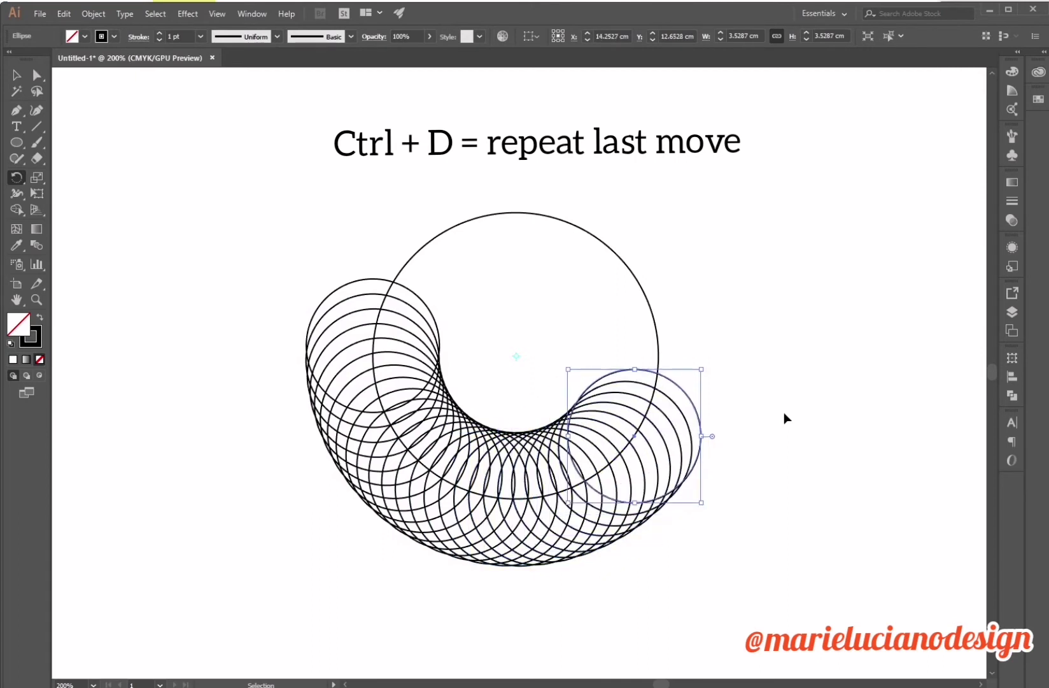
{"action": "key", "text": "ctrl+d"}
{"action": "key", "text": "ctrl+d"}
{"action": "key", "text": "ctrl+d"}
{"action": "key", "text": "ctrl+d"}
{"action": "key", "text": "ctrl+d"}
{"action": "key", "text": "ctrl+d"}
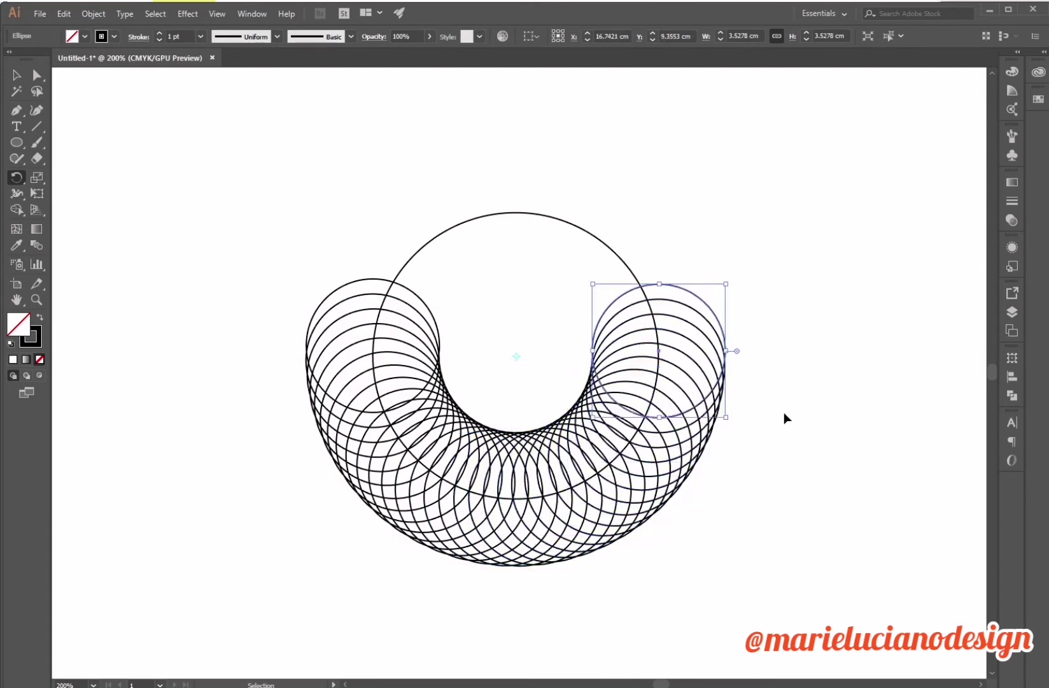
{"action": "key", "text": "ctrl+d"}
{"action": "key", "text": "ctrl+d"}
{"action": "key", "text": "ctrl+d"}
{"action": "key", "text": "ctrl+d"}
{"action": "key", "text": "ctrl+d"}
{"action": "key", "text": "ctrl+d"}
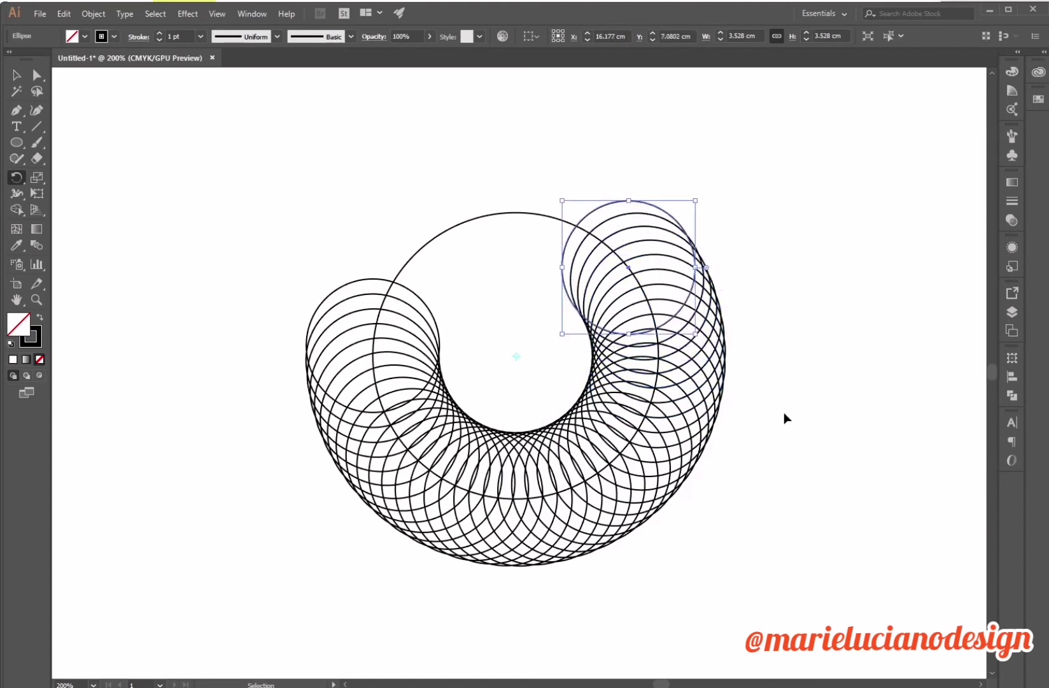
{"action": "key", "text": "ctrl+d"}
{"action": "key", "text": "ctrl+d"}
{"action": "key", "text": "ctrl+d"}
{"action": "key", "text": "ctrl+d"}
{"action": "key", "text": "ctrl+d"}
{"action": "key", "text": "ctrl+d"}
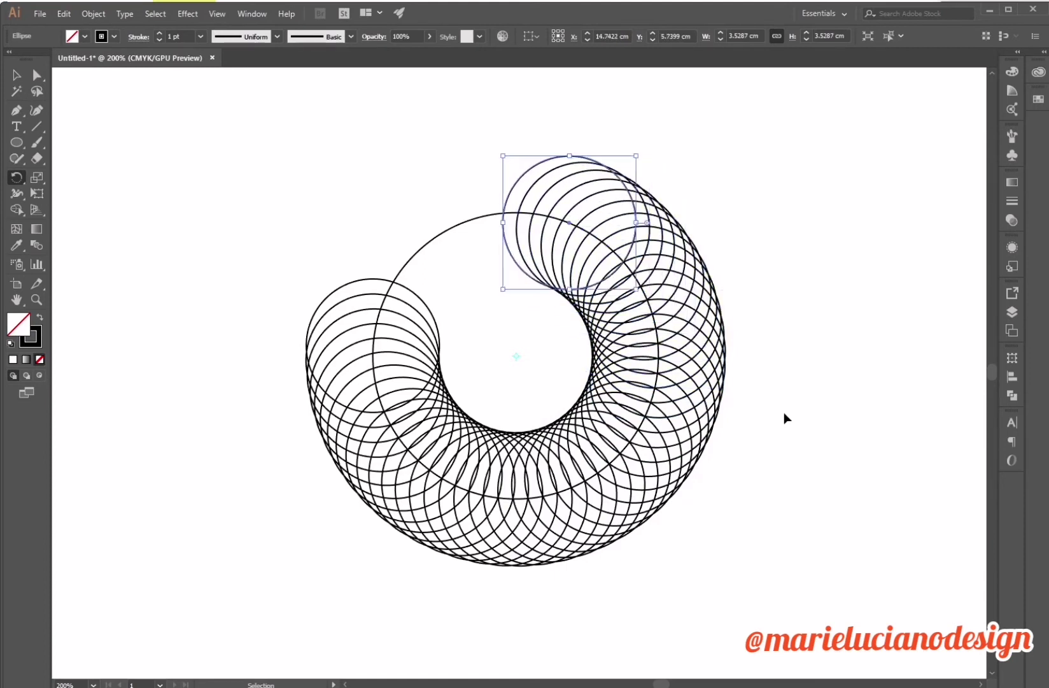
{"action": "key", "text": "ctrl+d"}
{"action": "key", "text": "ctrl+d"}
{"action": "key", "text": "ctrl+d"}
{"action": "key", "text": "ctrl+d"}
{"action": "key", "text": "ctrl+d"}
{"action": "key", "text": "ctrl+d"}
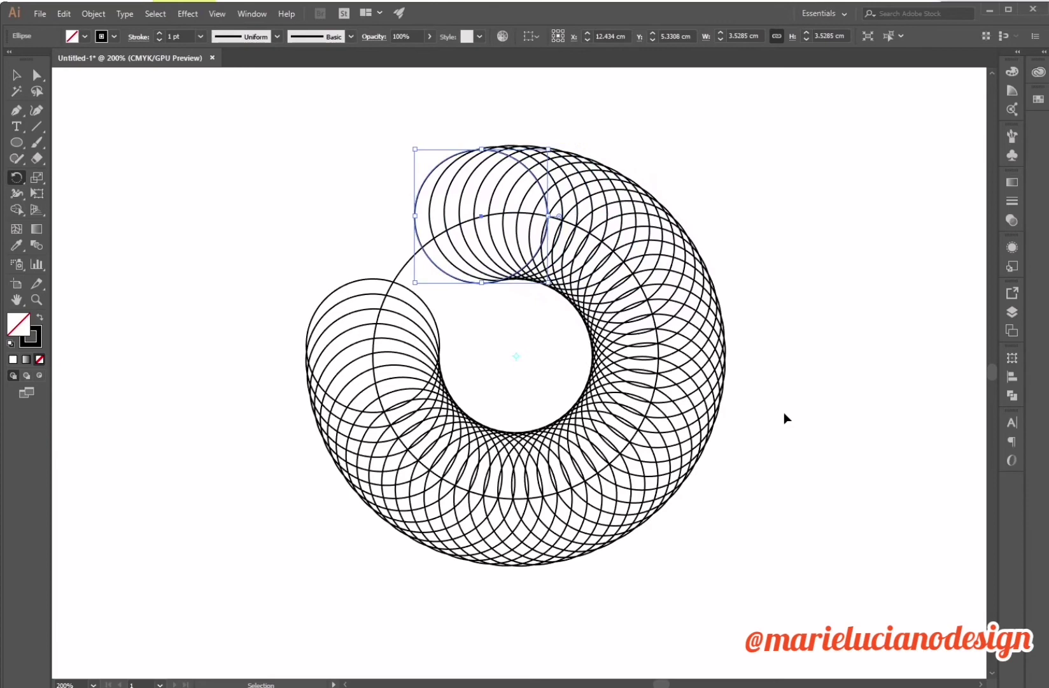
{"action": "key", "text": "ctrl+d"}
{"action": "key", "text": "ctrl+d"}
{"action": "key", "text": "ctrl+d"}
{"action": "key", "text": "ctrl+d"}
{"action": "key", "text": "ctrl+d"}
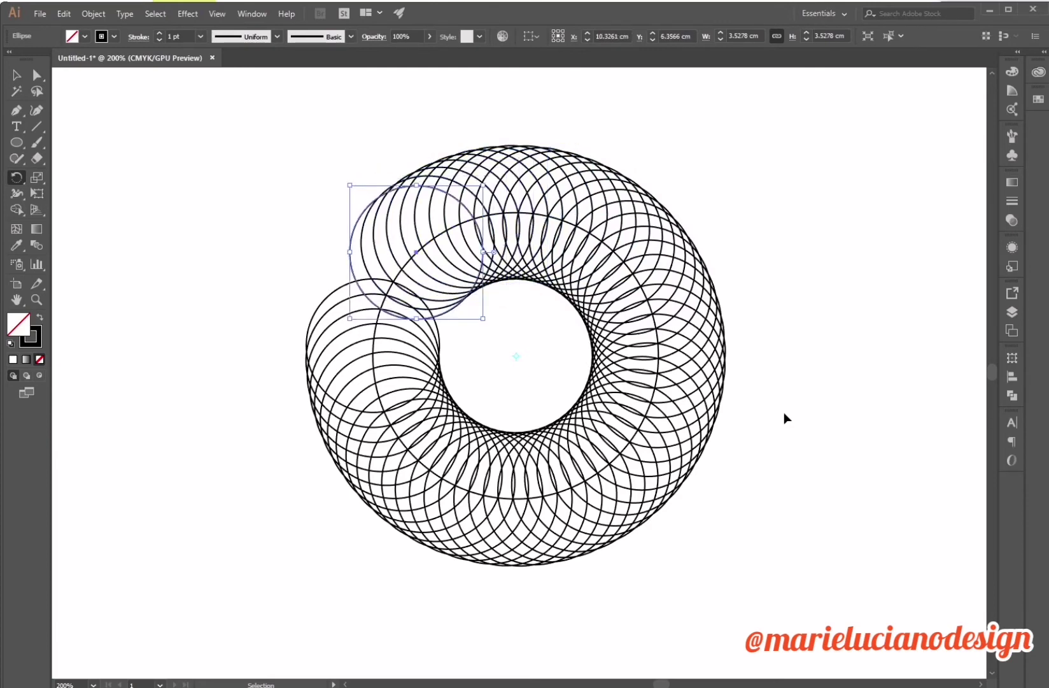
{"action": "key", "text": "ctrl+d"}
{"action": "key", "text": "ctrl+d"}
{"action": "key", "text": "ctrl+d"}
{"action": "key", "text": "ctrl+d"}
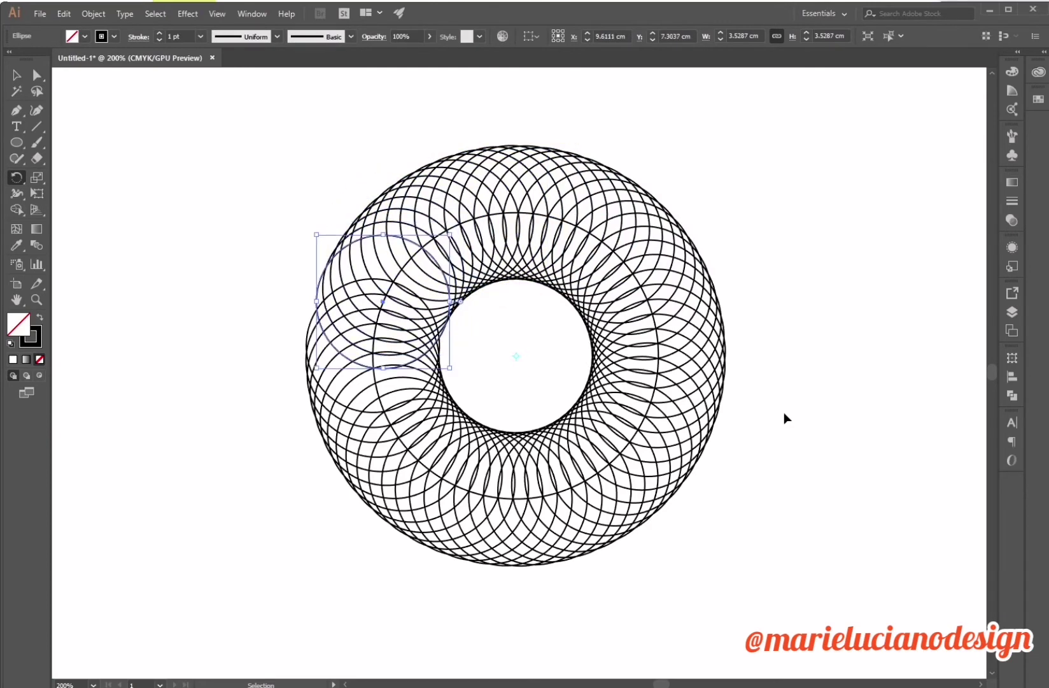
{"action": "key", "text": "ctrl+d"}
{"action": "key", "text": "ctrl+d"}
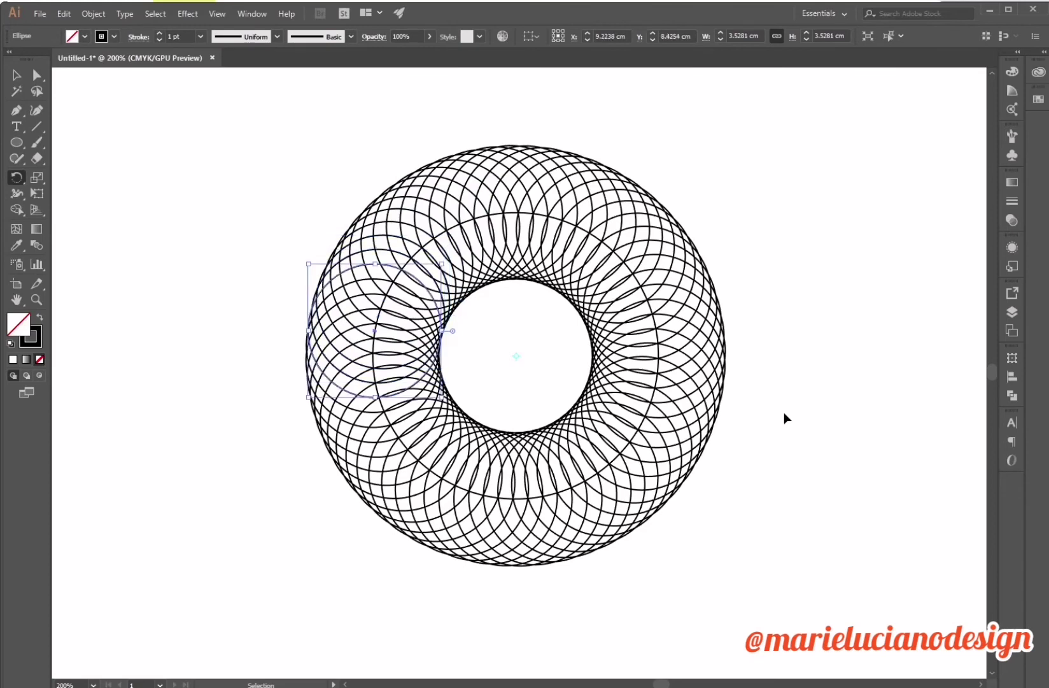
{"action": "key", "text": "ctrl+d"}
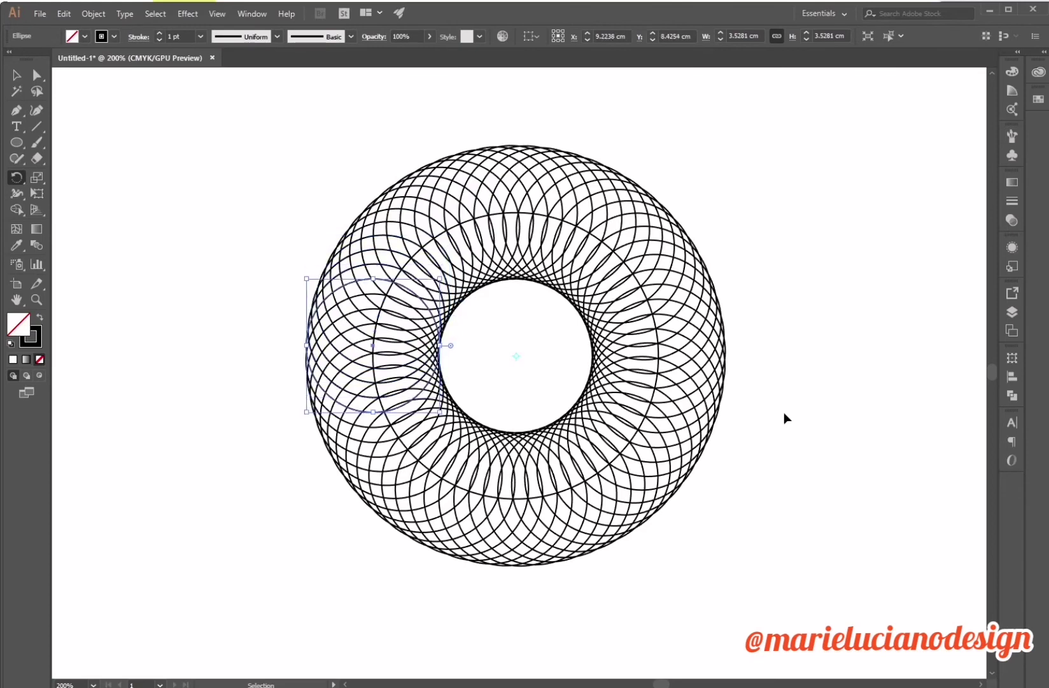
Step: Select and delete the large guide circle, leaving only the ring of small circles
{"action": "left_click", "coordinate": [783, 418]}
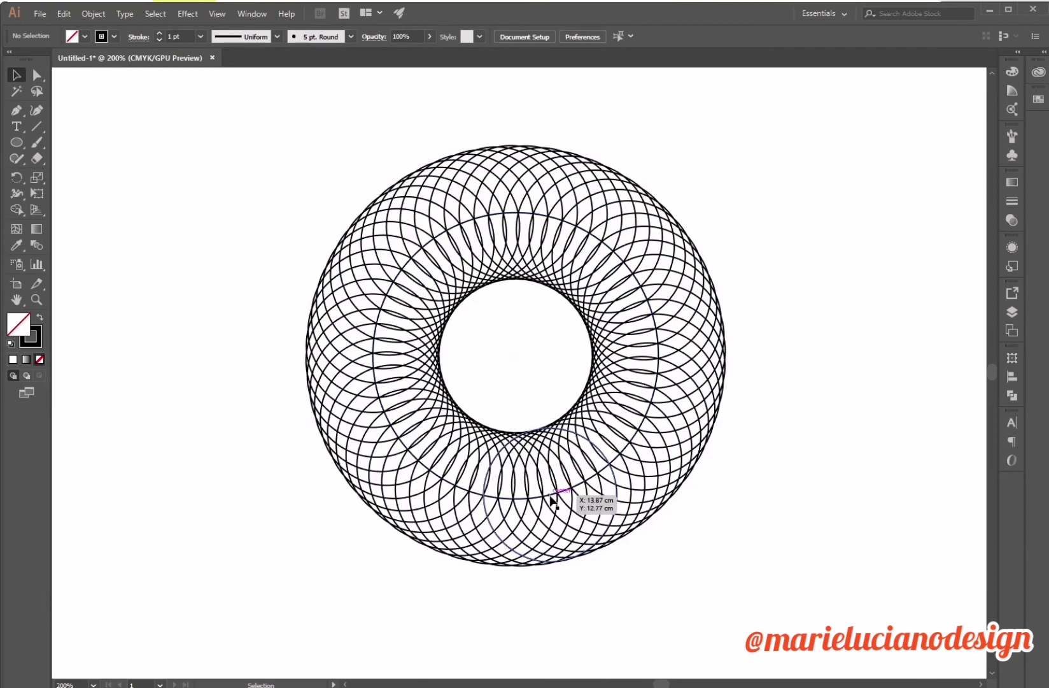
{"action": "left_click_drag", "start_coordinate": [551, 499], "coordinate": [565, 498]}
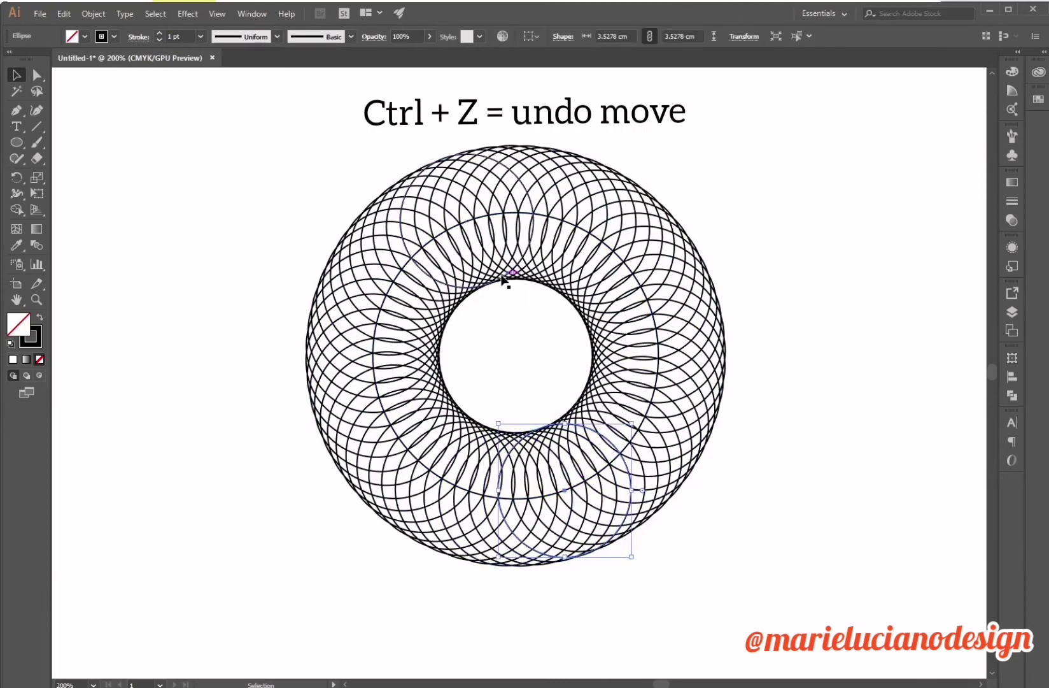
{"action": "left_click", "coordinate": [513, 218]}
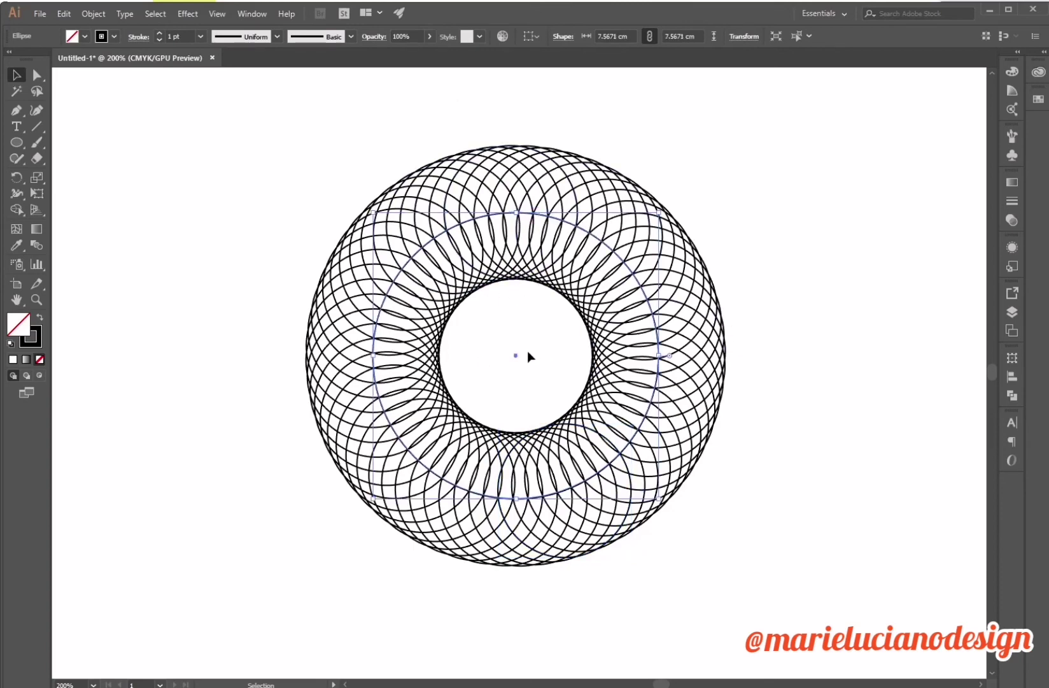
{"action": "left_click", "coordinate": [524, 390]}
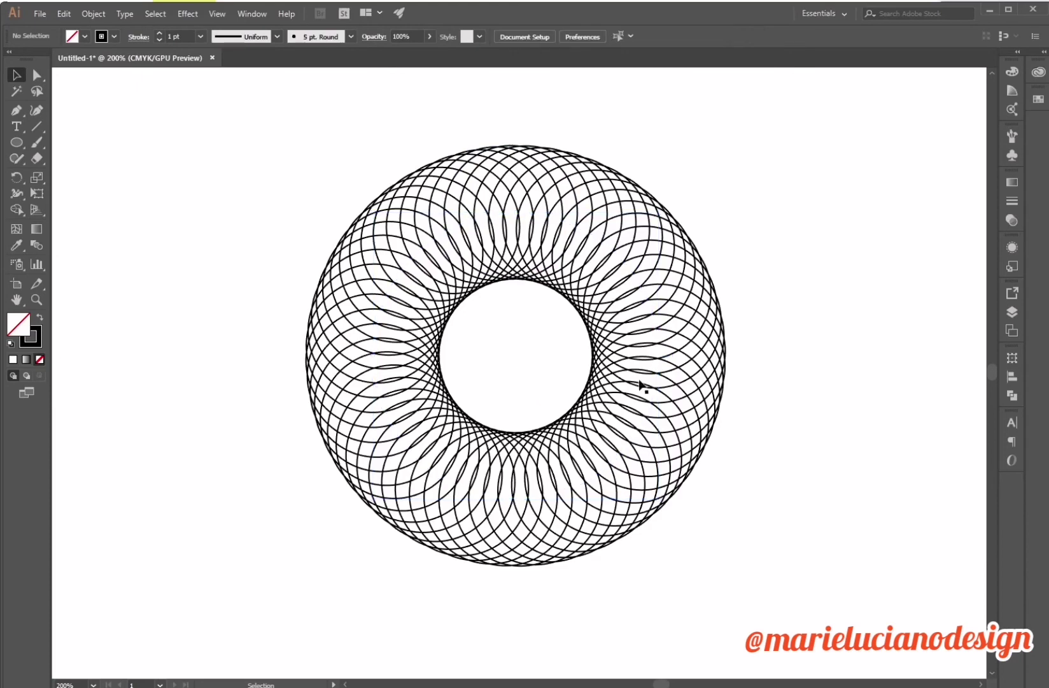